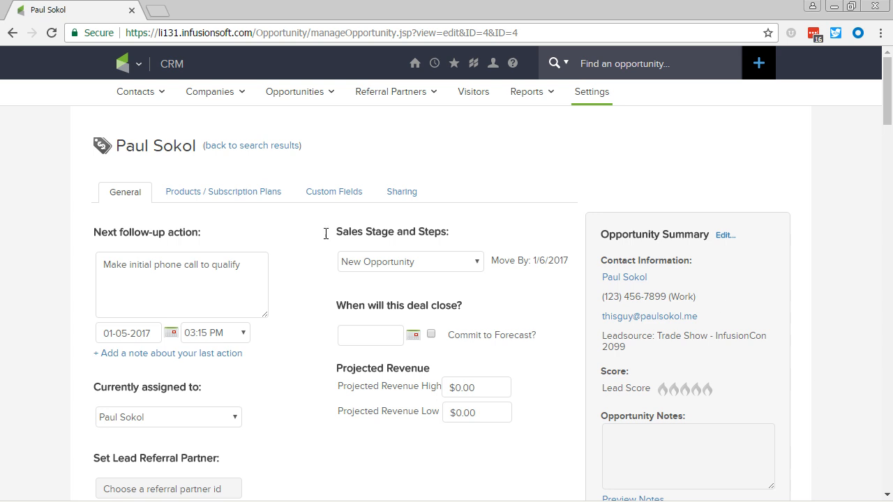
Start a note about the last action, recording that the contact was called and a voicemail was left.
left_click(183, 355)
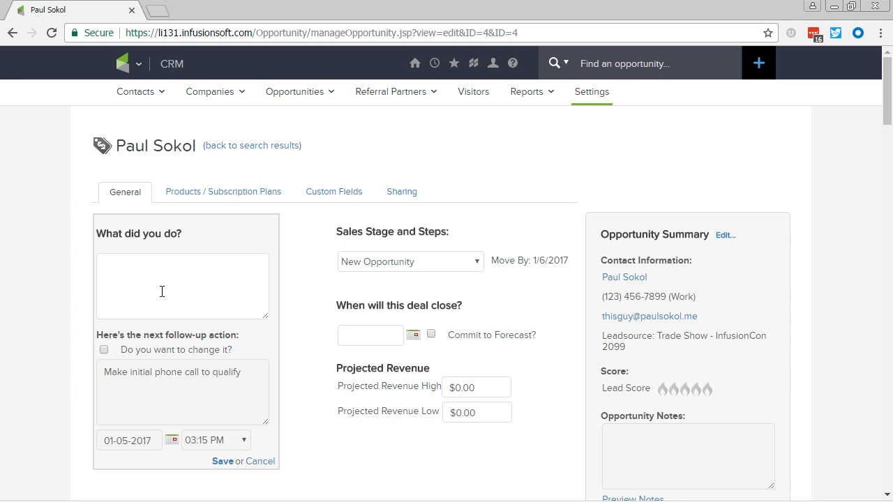
type("Called Paul and left a voicemail")
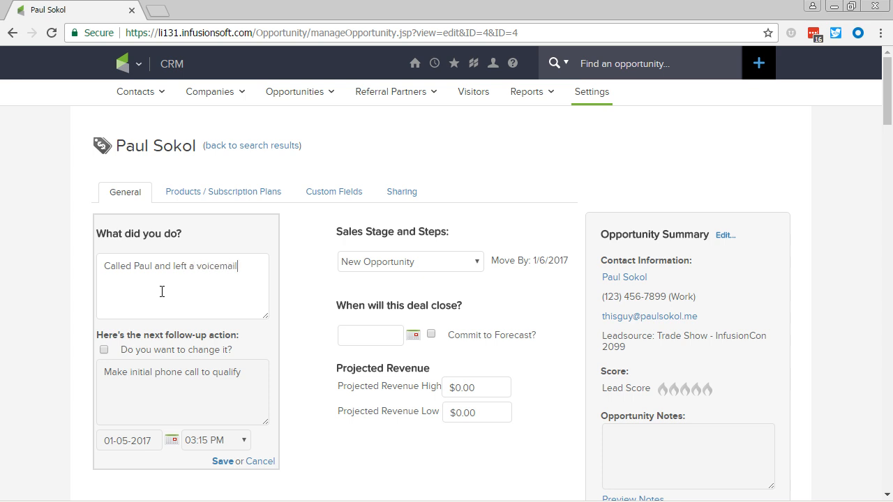
Enable changing the next follow-up action and replace its text with "Call again and try to qualify. Left a voicemail on Thursday afternoon".
left_click(104, 350)
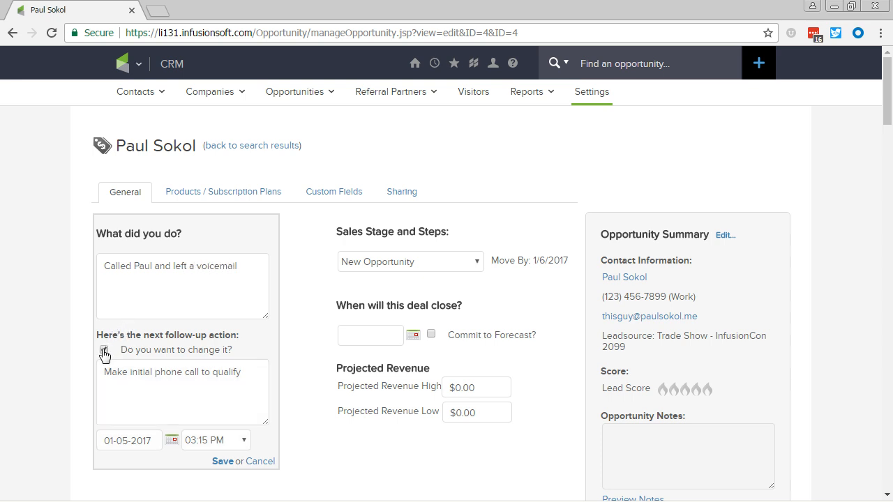
left_click(150, 383)
triple_click(151, 383)
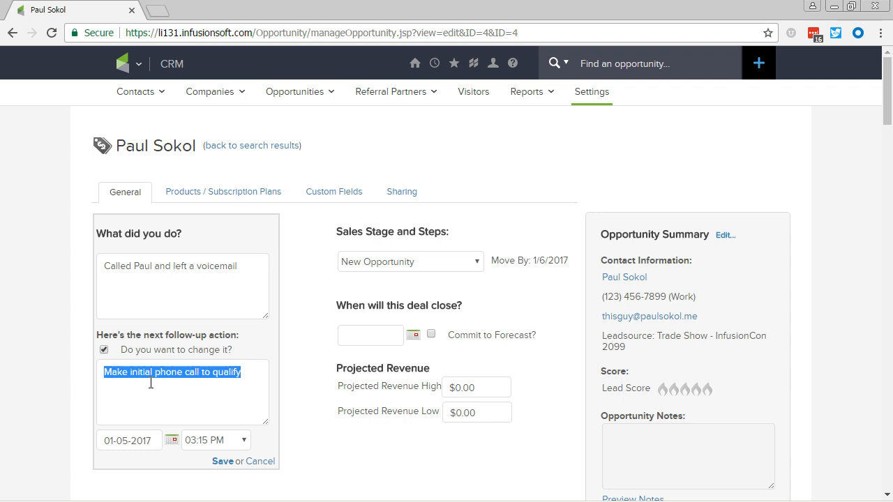
type("Call a")
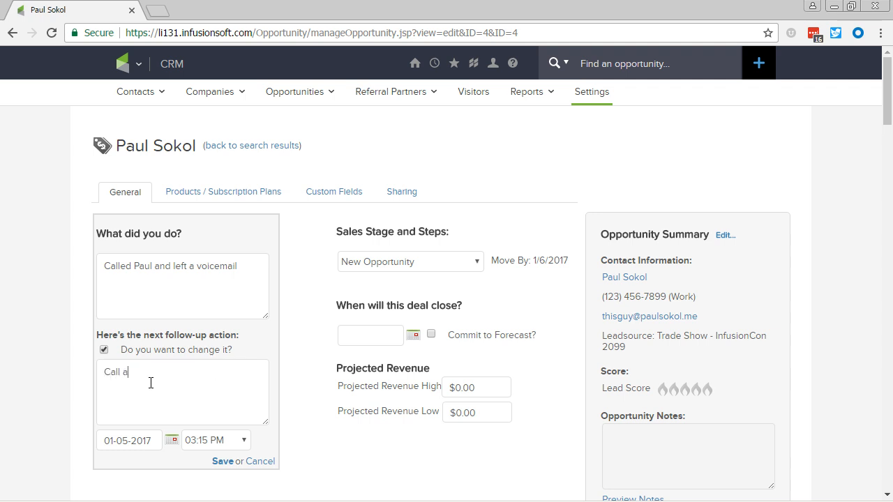
type("gain and try to qualify. Left a voicemail on ")
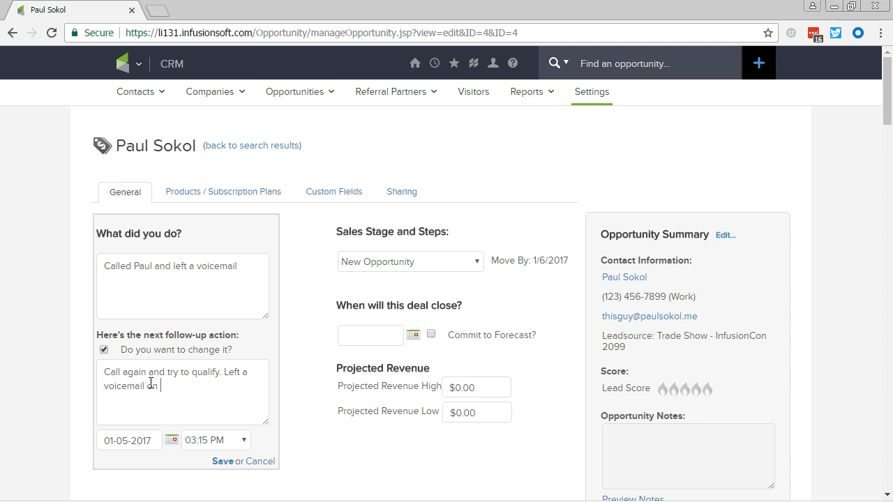
type("Thursday afternoon")
Schedule the next follow-up for 01-09-2017 at 11:00 AM and save the last-action note.
scroll(150, 383, "down", 2)
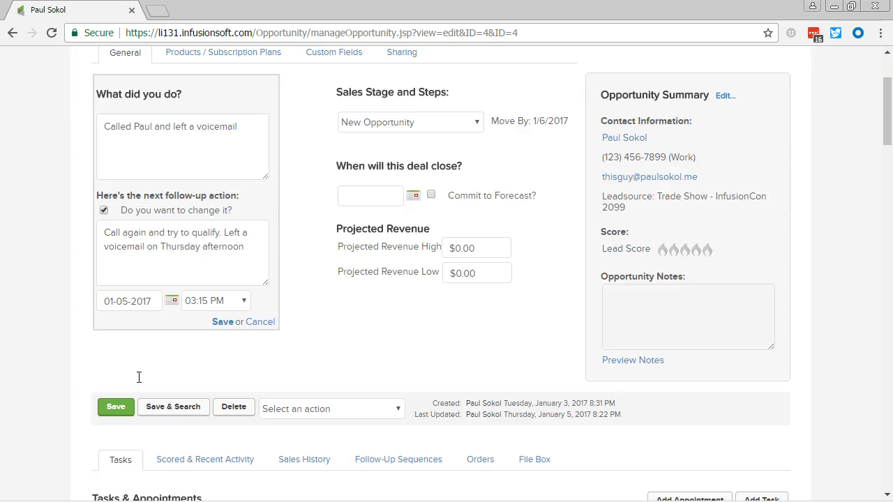
left_click(173, 302)
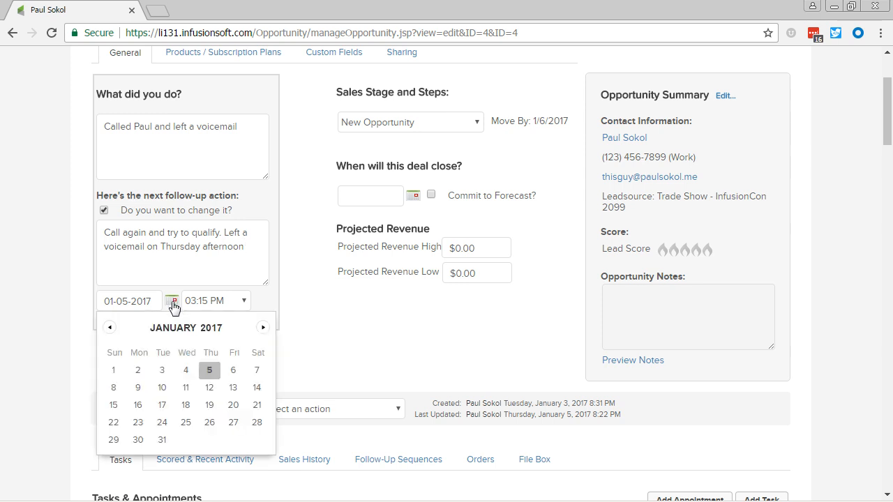
left_click(138, 389)
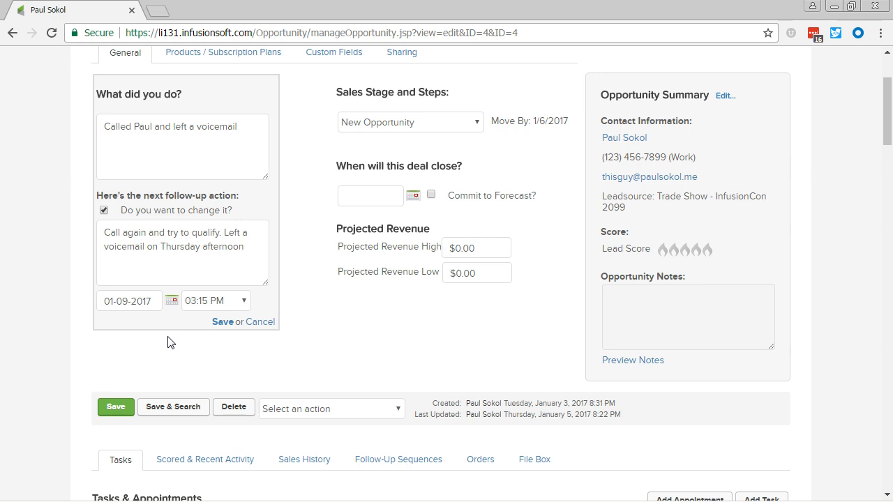
left_click(232, 302)
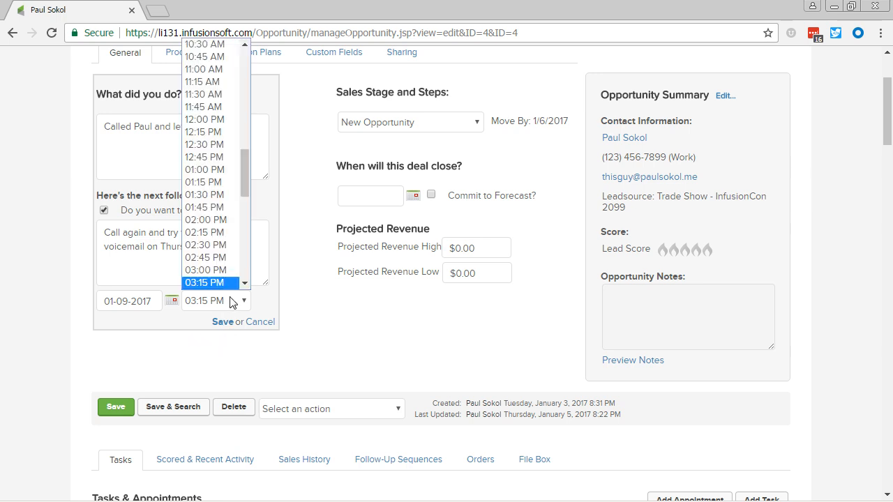
left_click(210, 69)
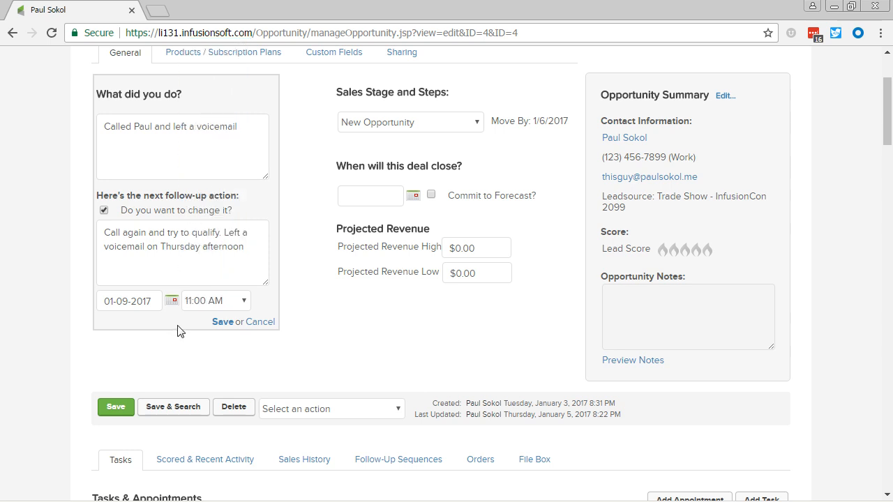
left_click(222, 322)
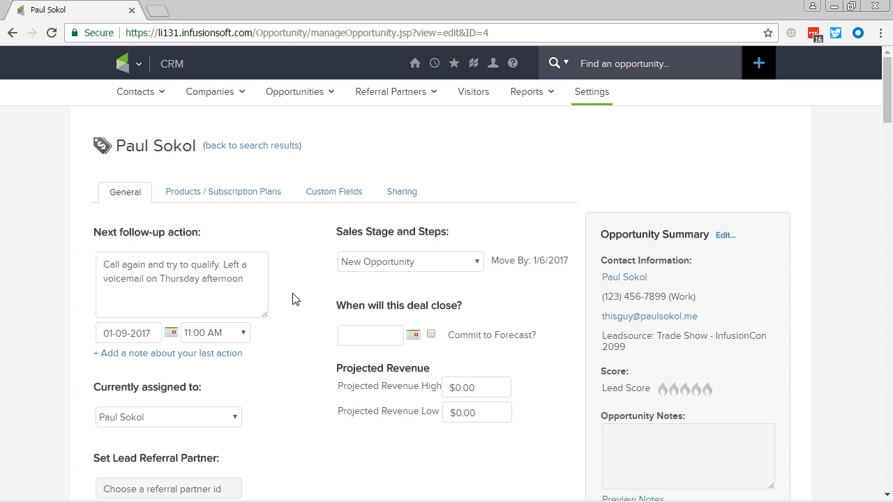
Move the opportunity to the Contacting sales stage and save the record.
left_click(411, 263)
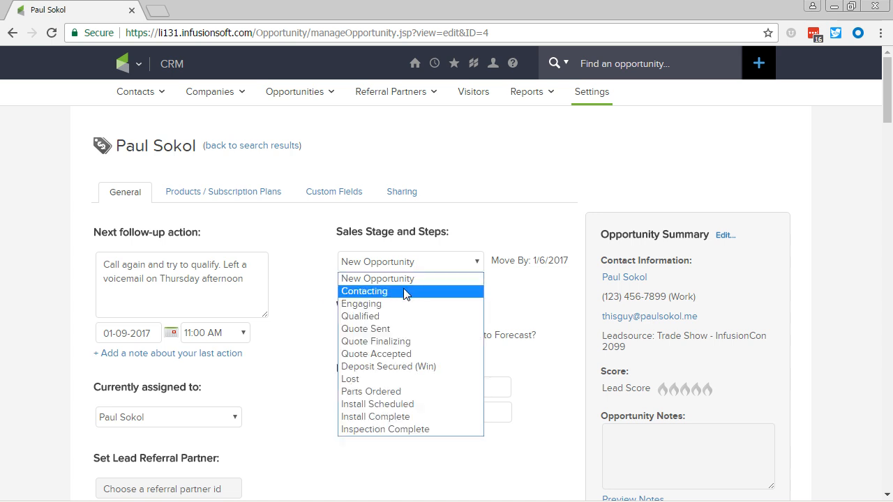
left_click(406, 293)
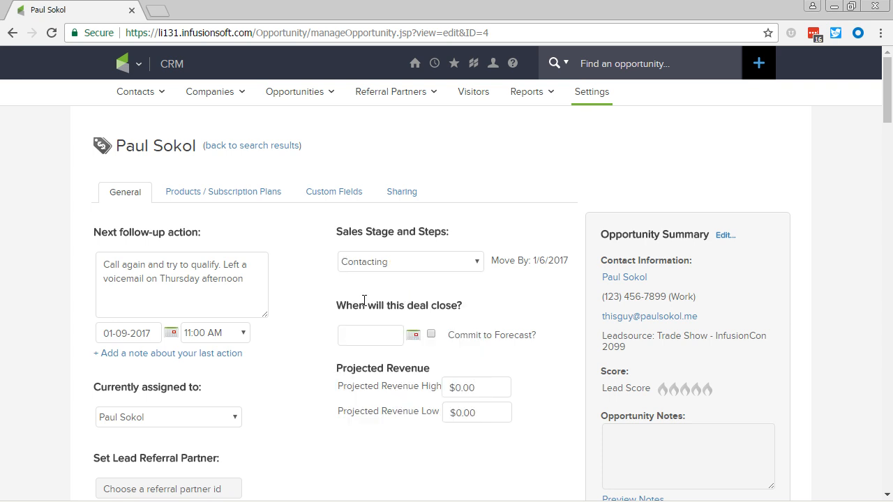
scroll(317, 307, "down", 3)
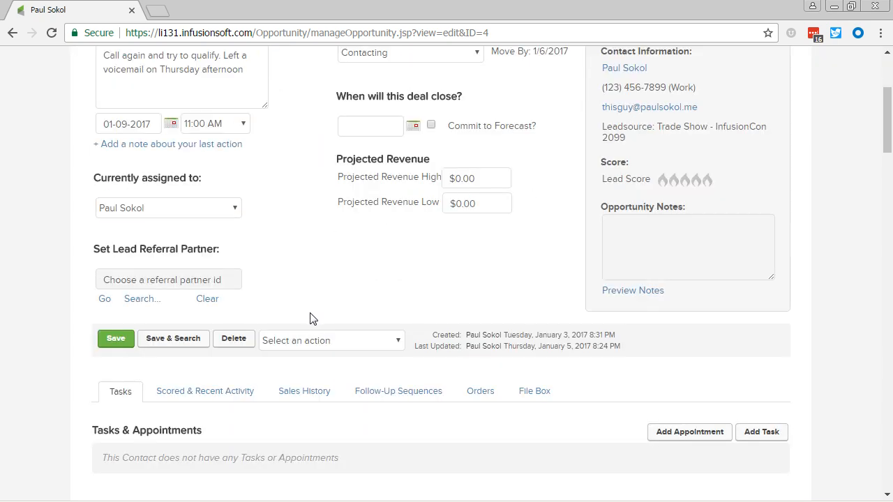
left_click(116, 343)
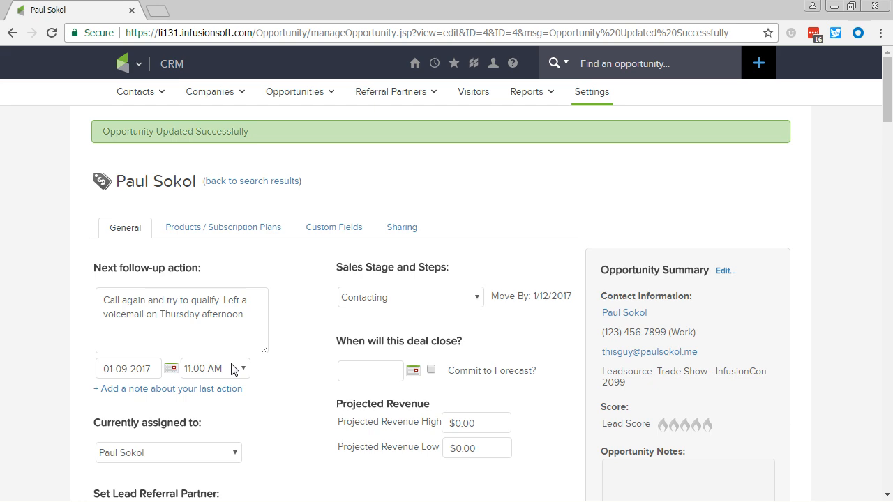
Review the opportunity's completed tasks and the newest entry in its notes, checking how the call and previous follow-up action were logged.
scroll(321, 366, "down", 7)
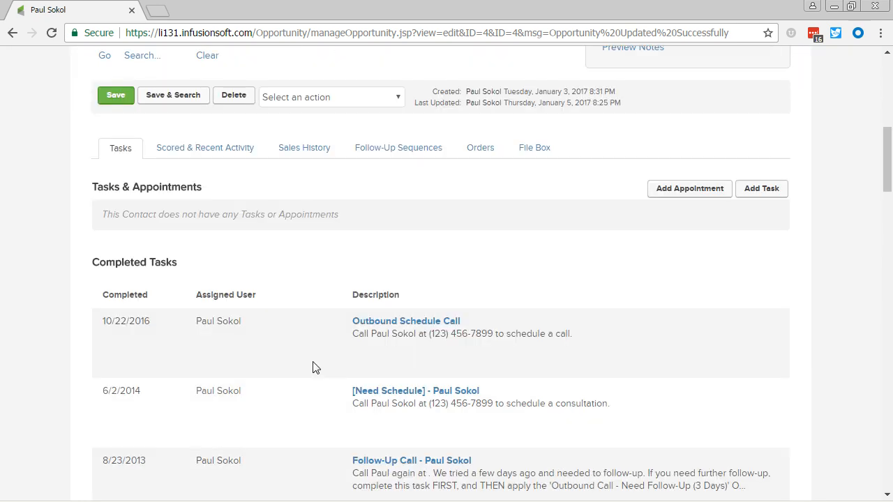
left_click_drag(303, 331, 621, 348)
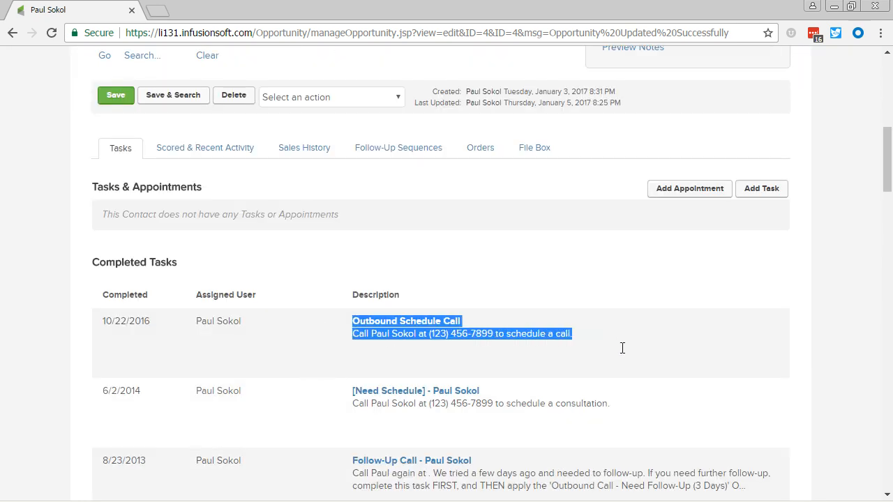
scroll(612, 349, "down", 5)
left_click_drag(355, 292, 678, 302)
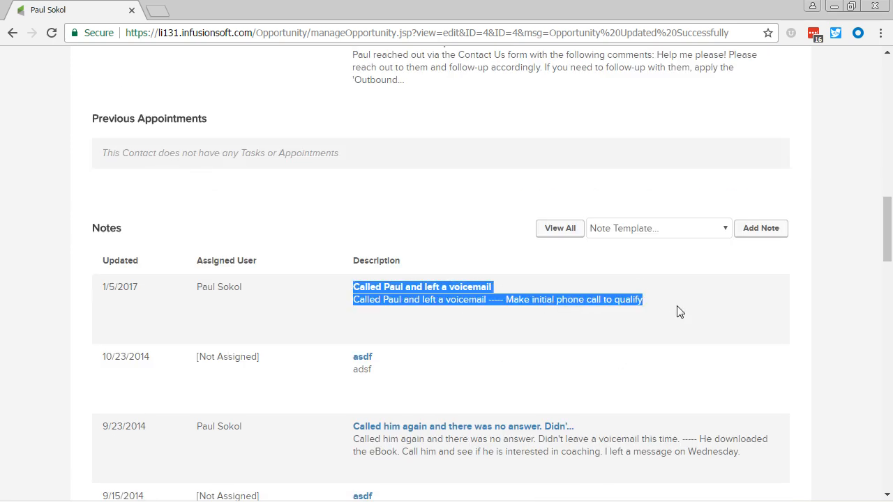
scroll(427, 291, "up", 10)
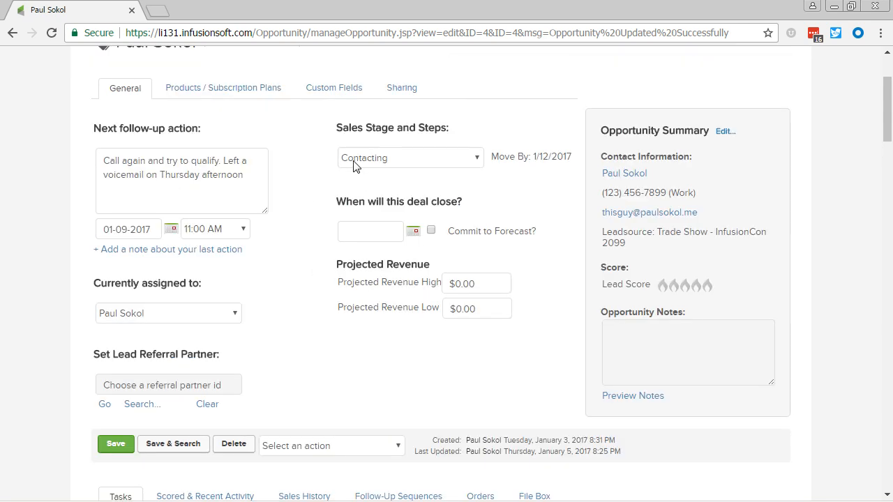
scroll(310, 209, "up", 2)
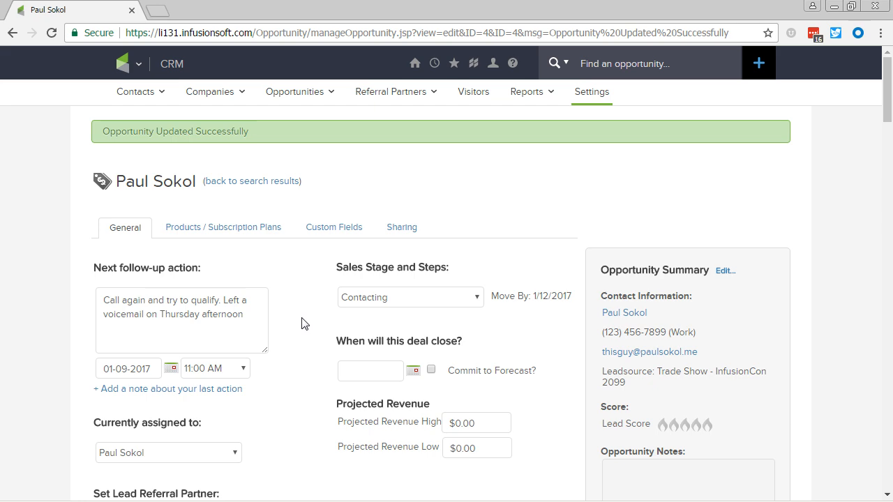
scroll(269, 326, "down", 10)
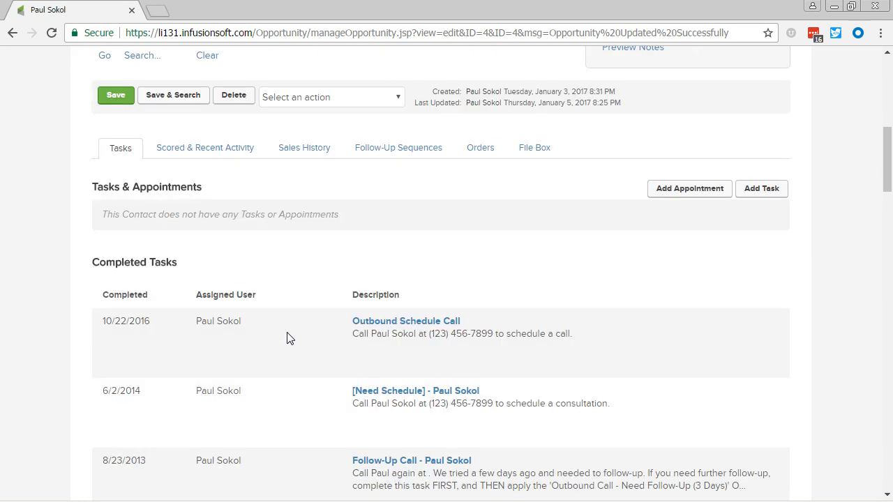
scroll(293, 343, "down", 2)
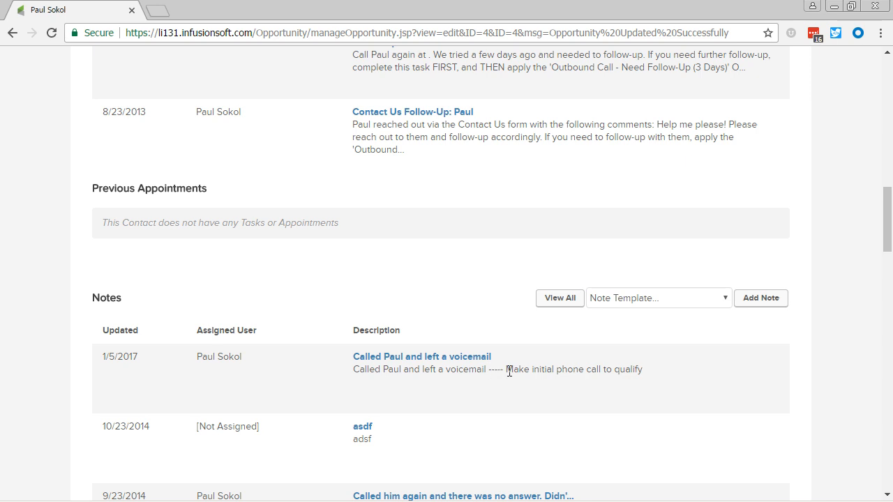
left_click_drag(506, 370, 658, 377)
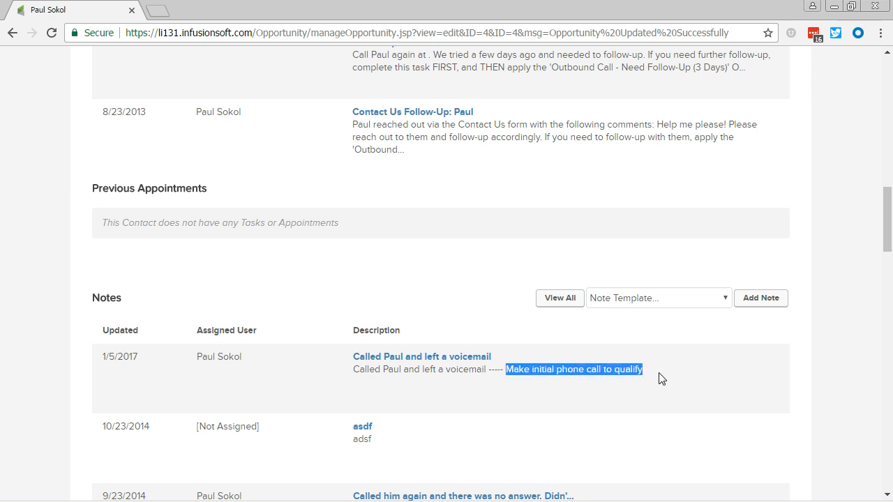
left_click(660, 378)
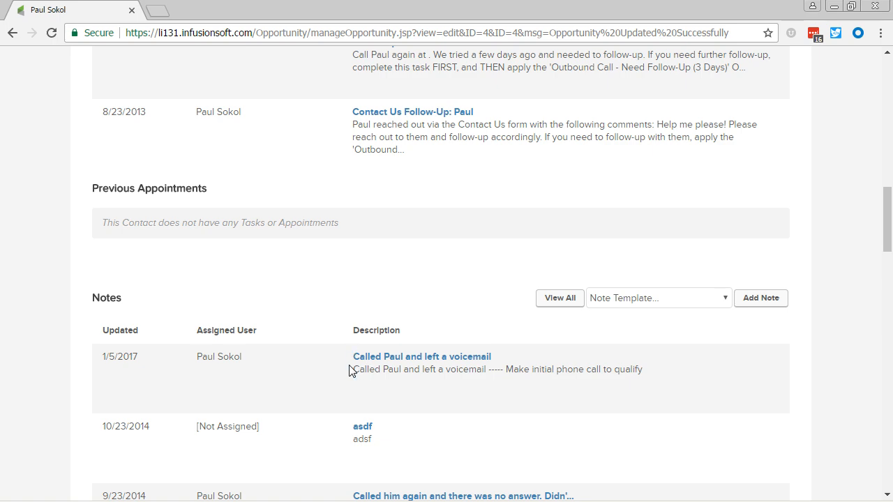
scroll(351, 363, "up", 15)
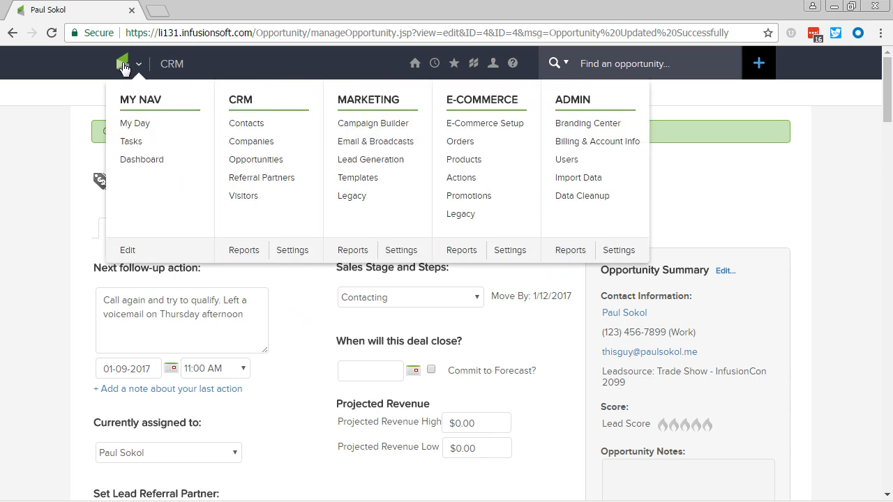
left_click(128, 70)
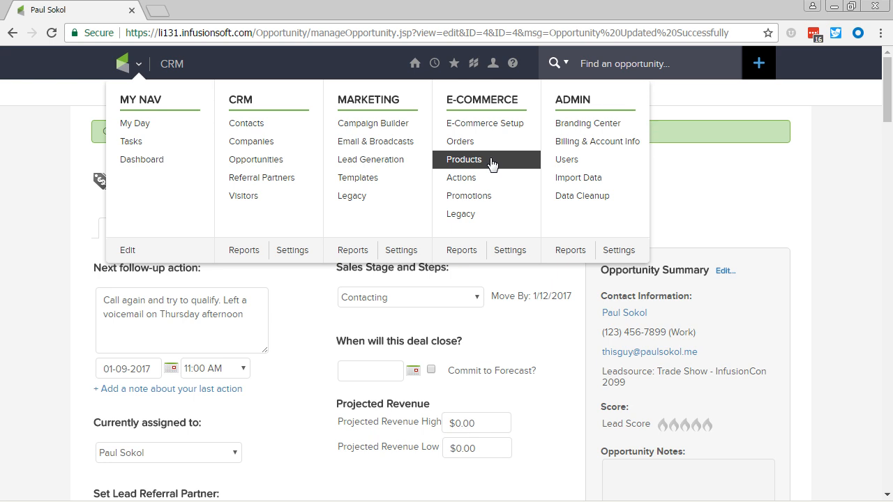
left_click(307, 319)
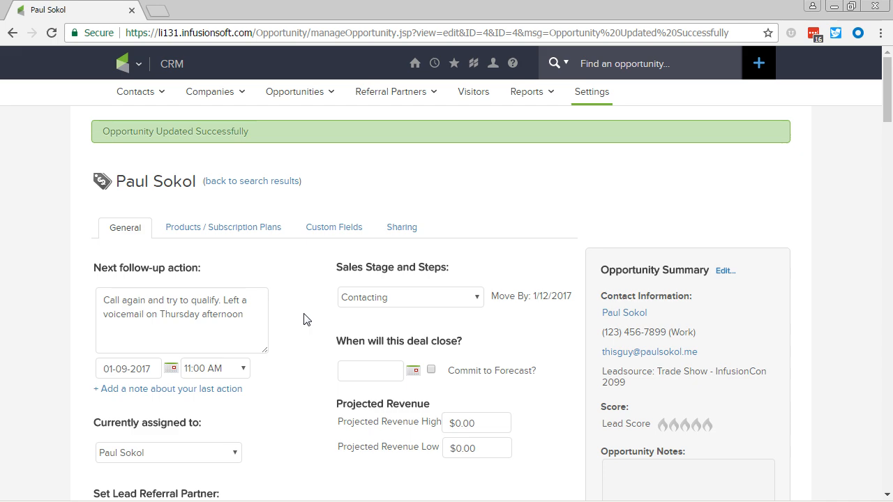
Set the opportunity's expected deal close date to 01-06-2017.
scroll(305, 345, "down", 1)
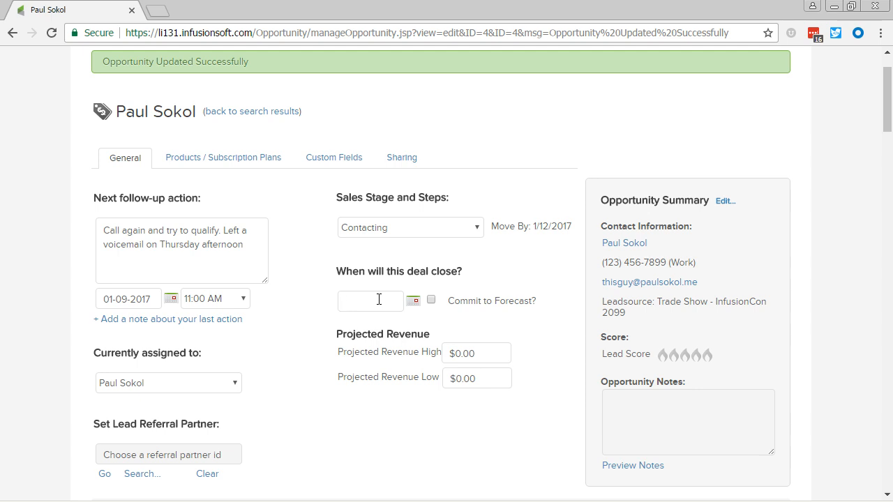
left_click(413, 301)
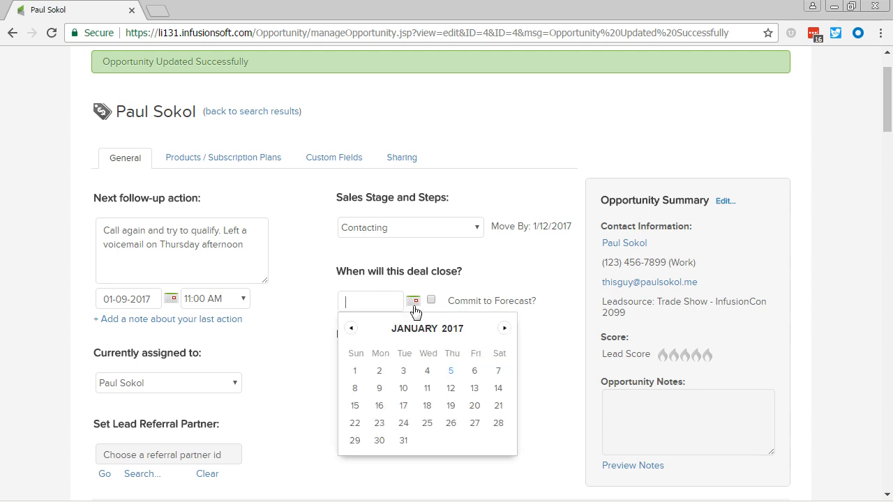
left_click(474, 370)
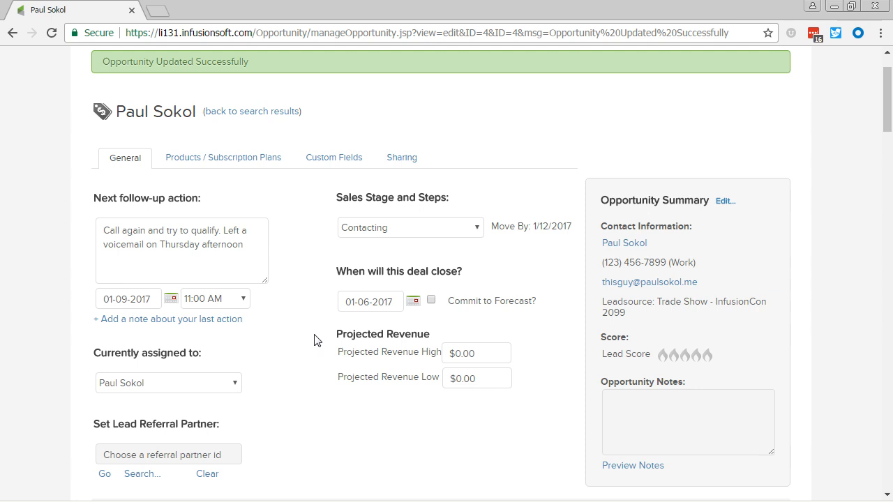
Add the $100 Dollar Block product to the opportunity's product interests.
left_click(221, 168)
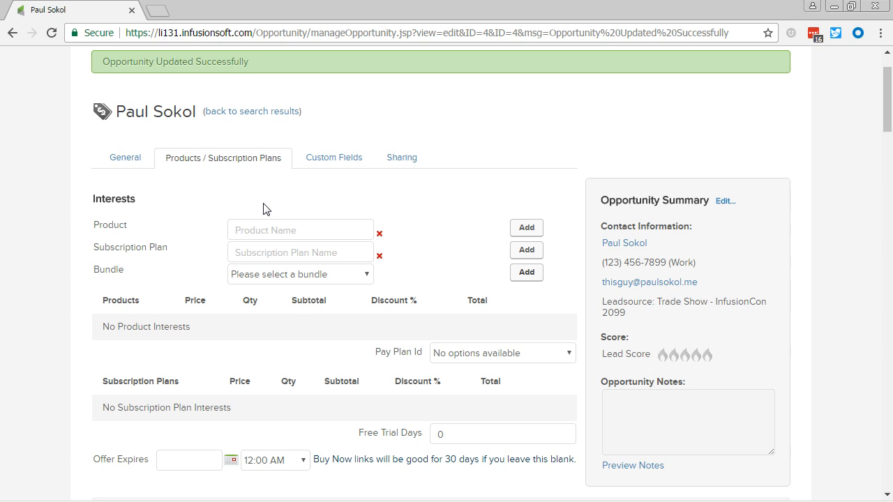
type("e")
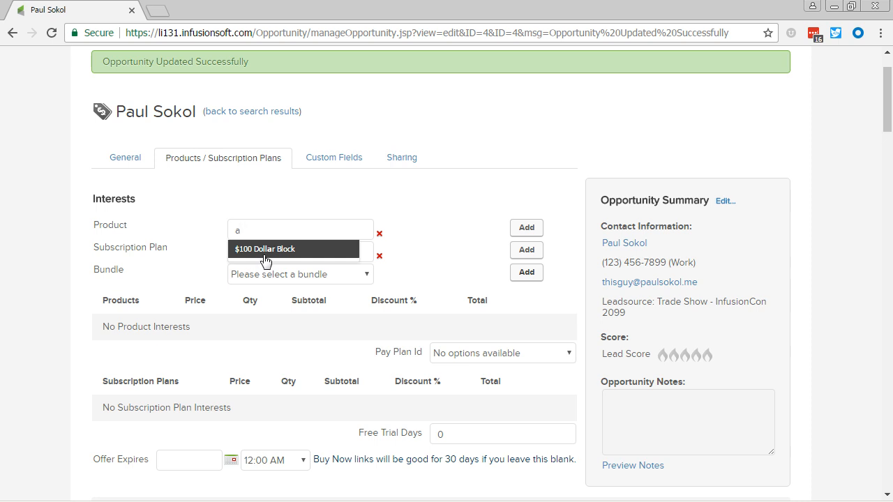
left_click(264, 256)
left_click(526, 228)
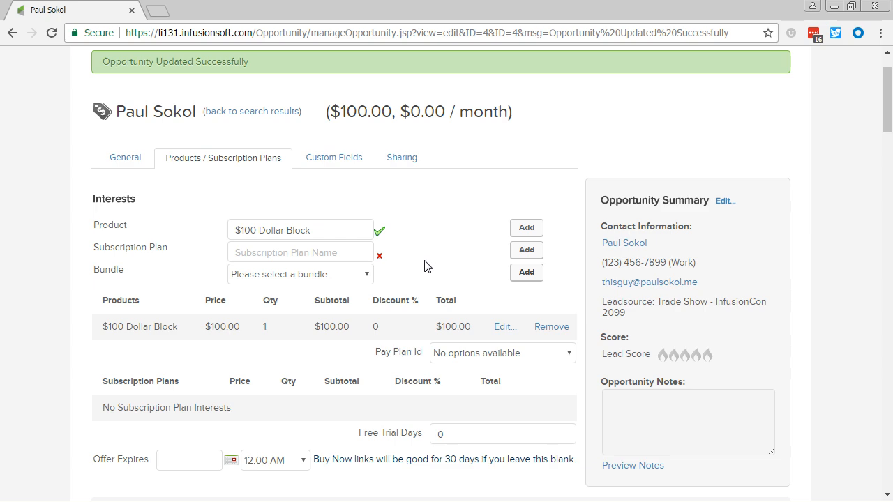
scroll(428, 275, "down", 2)
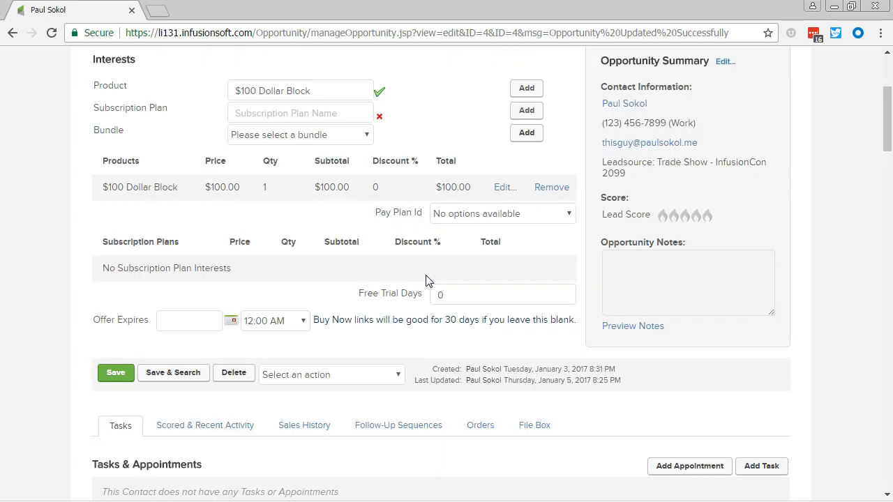
Set the $100 Dollar Block product interest to a quantity of 5 with a 10% discount and save the line.
scroll(426, 281, "up", 2)
scroll(419, 293, "up", 1)
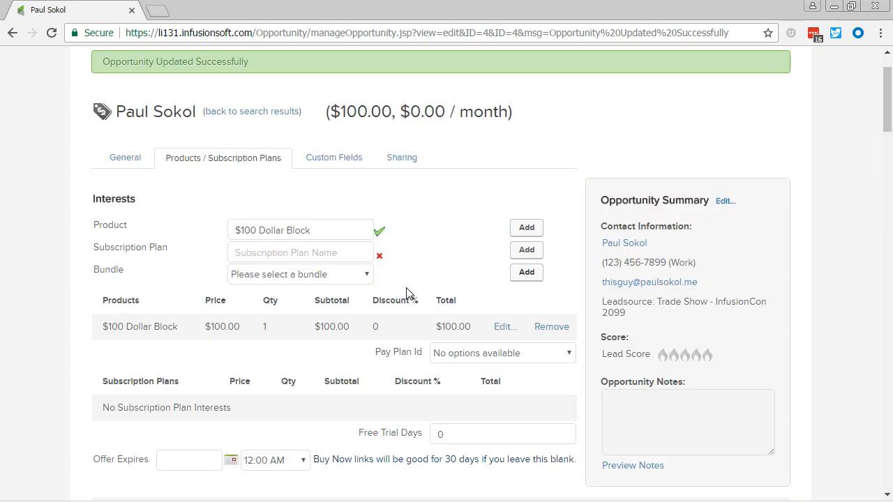
left_click(503, 328)
left_click_drag(283, 332, 200, 336)
type("5")
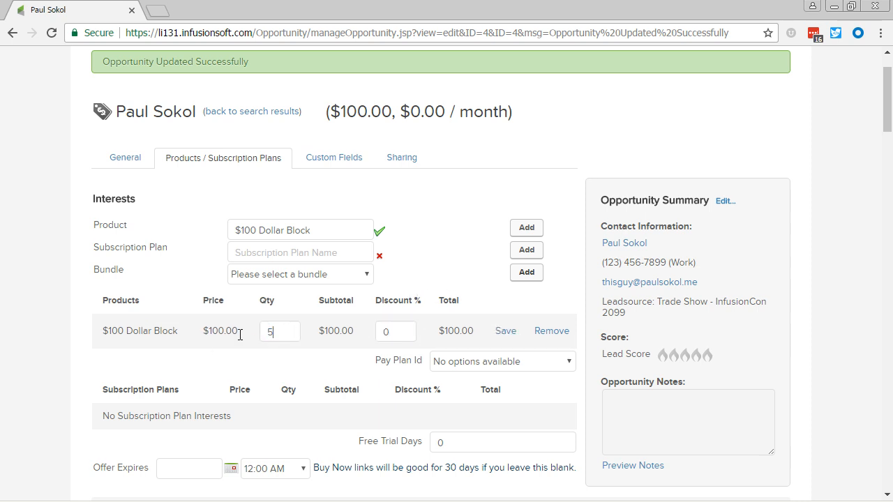
left_click_drag(397, 333, 349, 332)
type("10")
left_click(504, 332)
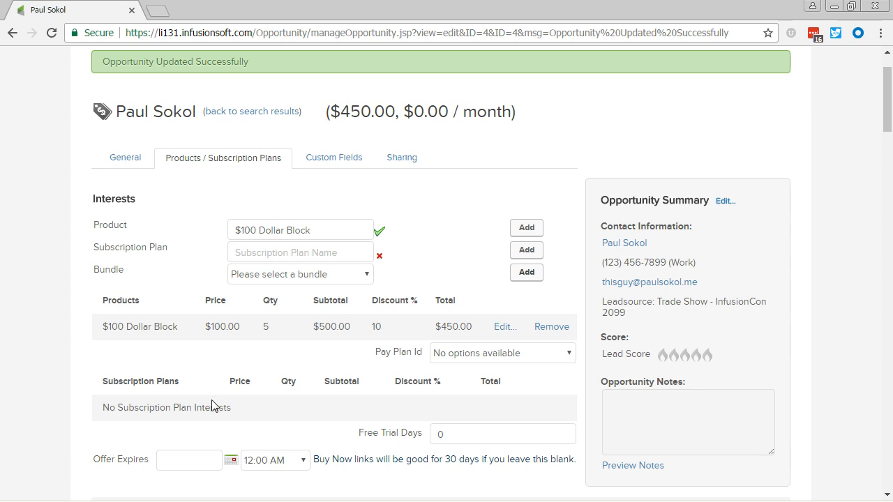
Return to the opportunity's general details and save the record.
left_click(127, 165)
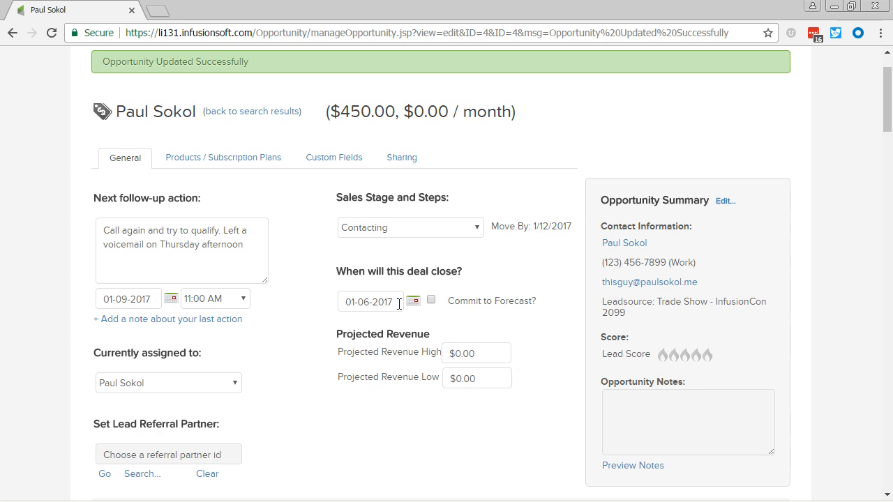
scroll(399, 304, "down", 2)
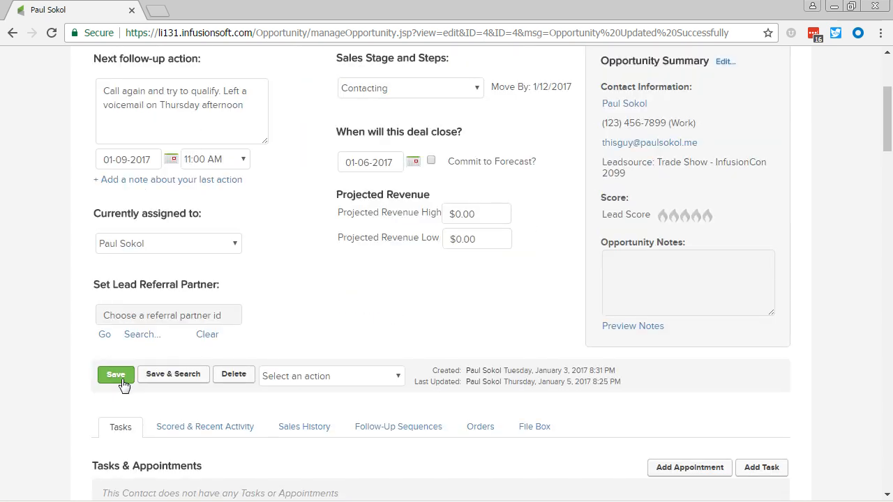
left_click(117, 374)
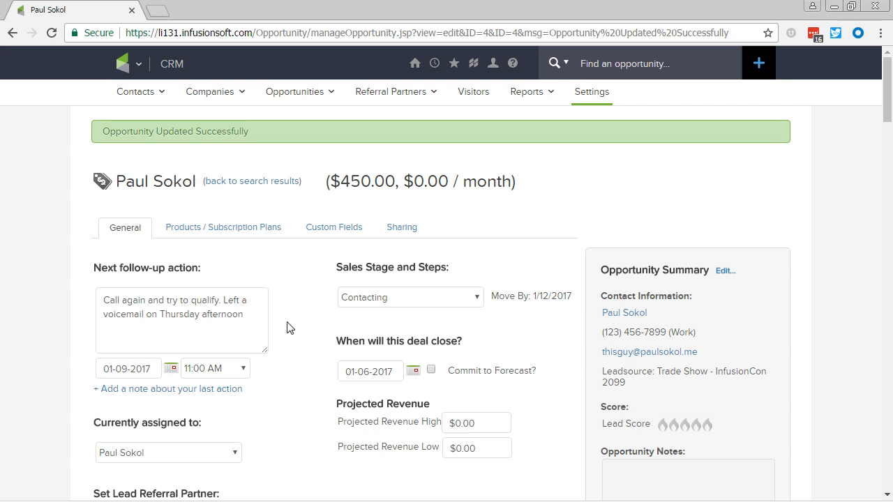
Open the Create an Order form for the opportunity's product interests, check its credit card choices, and close the form.
left_click(263, 231)
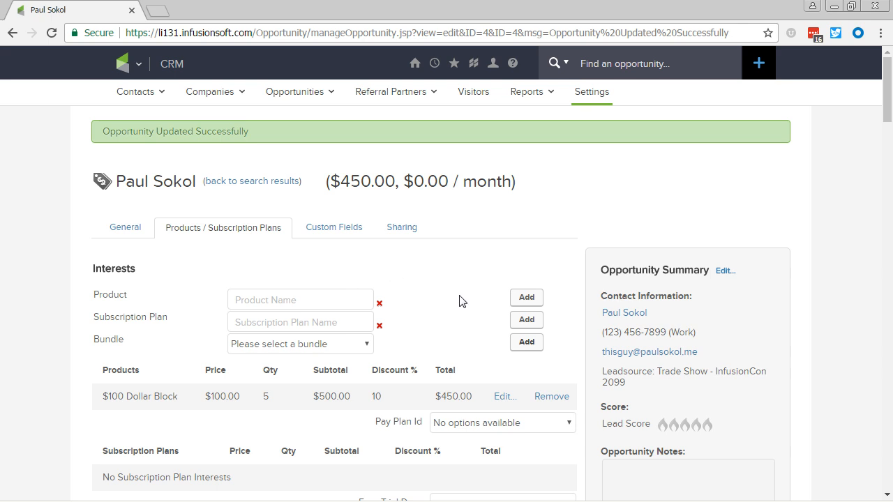
scroll(455, 307, "down", 4)
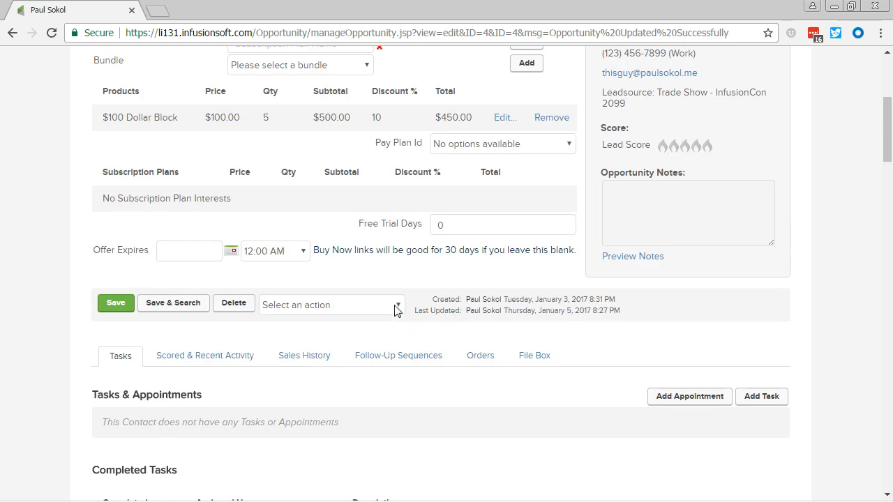
left_click(394, 309)
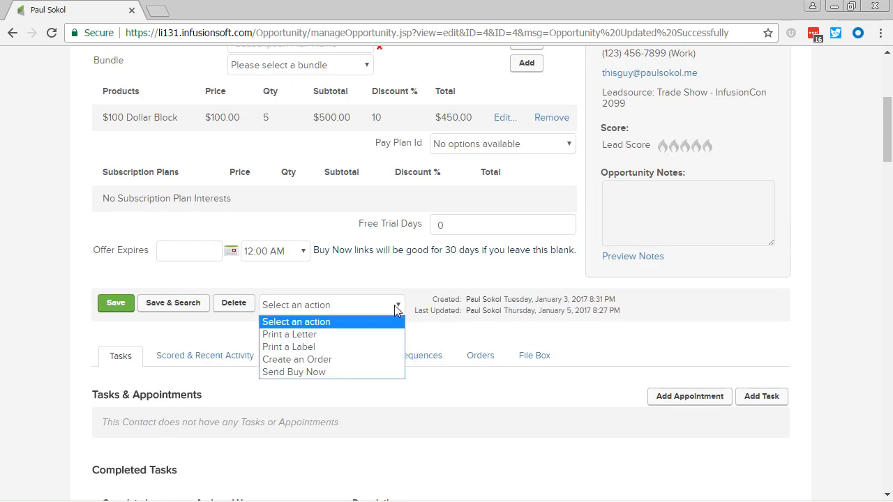
left_click(374, 361)
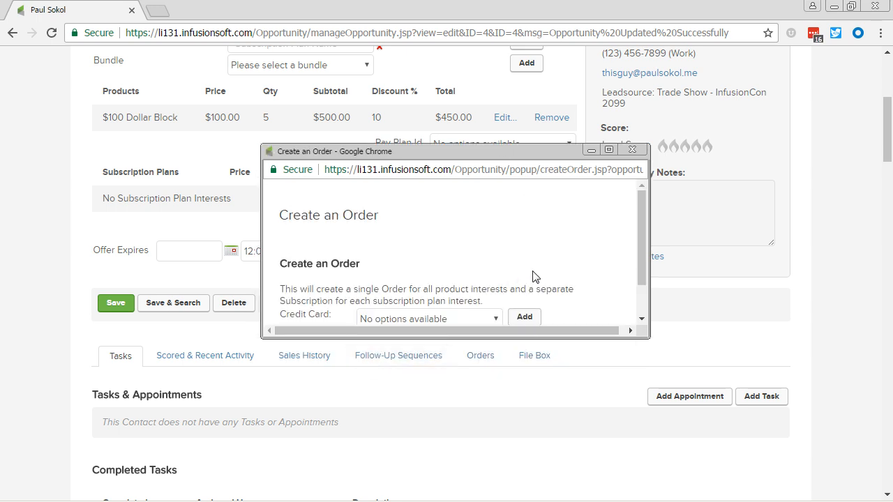
scroll(562, 279, "down", 1)
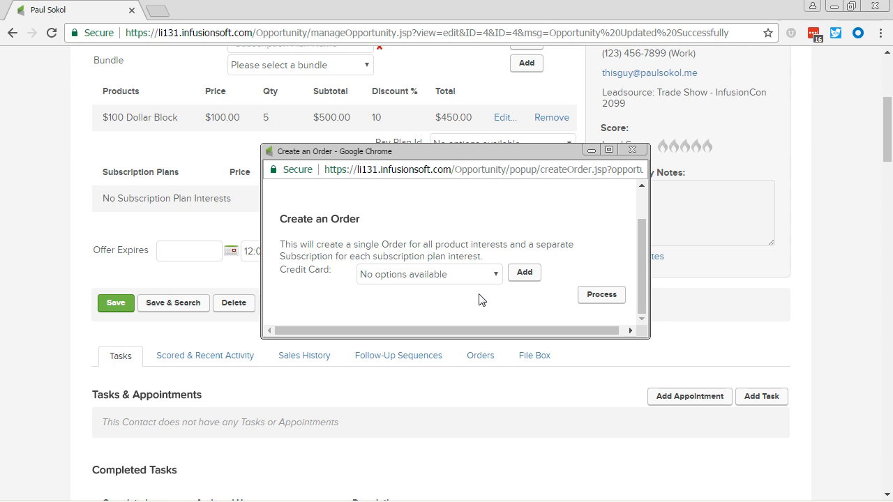
left_click(494, 276)
left_click(480, 320)
left_click(632, 149)
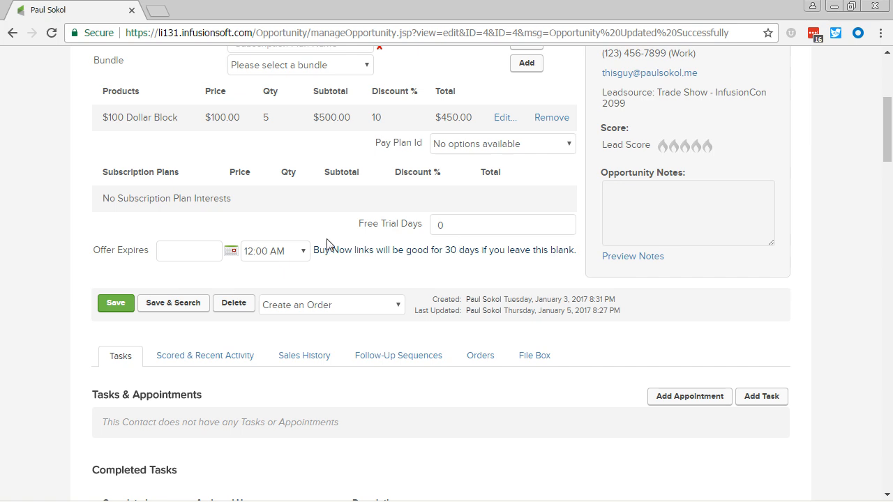
Open the opportunity's Send Buy Now email, copy the URL behind its Buy Now link, and close the email.
scroll(320, 244, "up", 4)
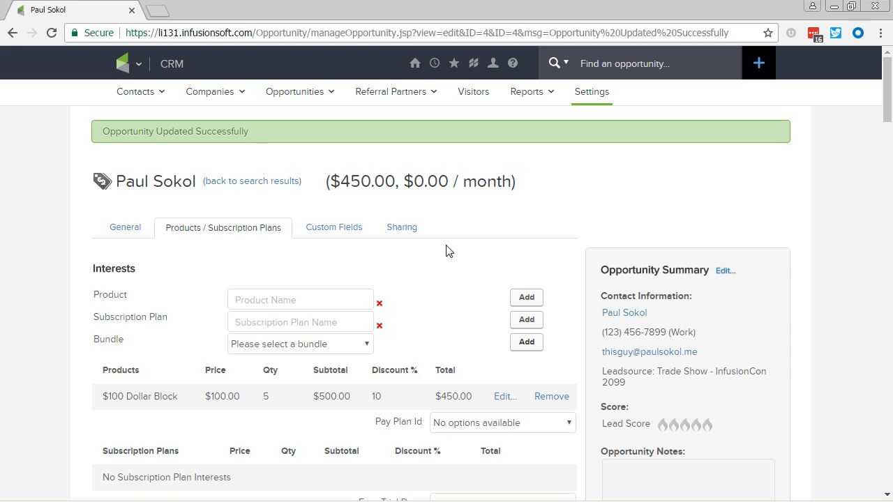
scroll(446, 255, "down", 4)
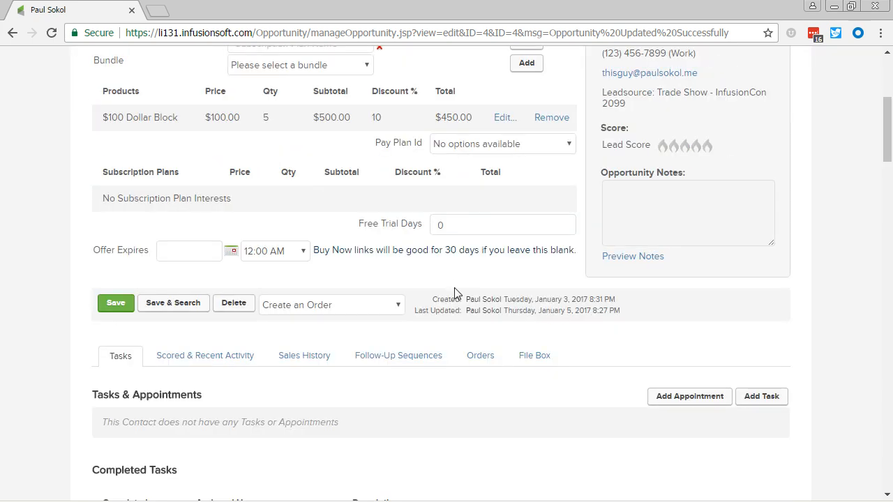
left_click(394, 309)
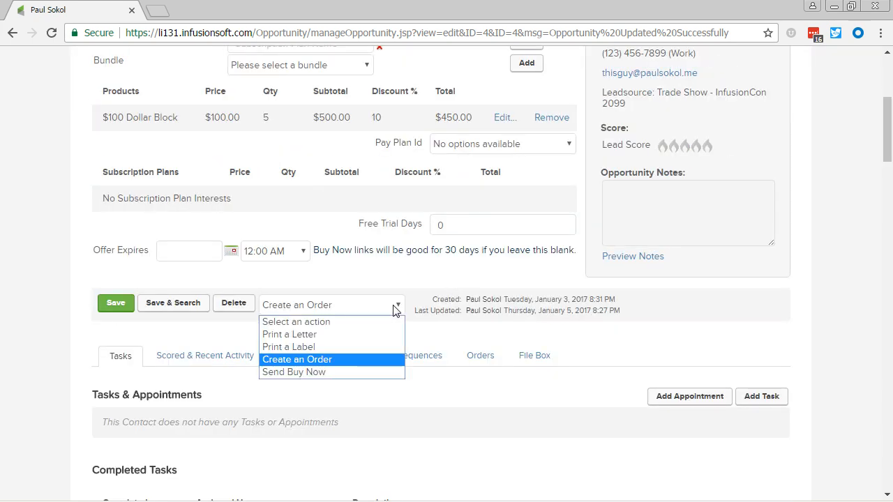
left_click(392, 373)
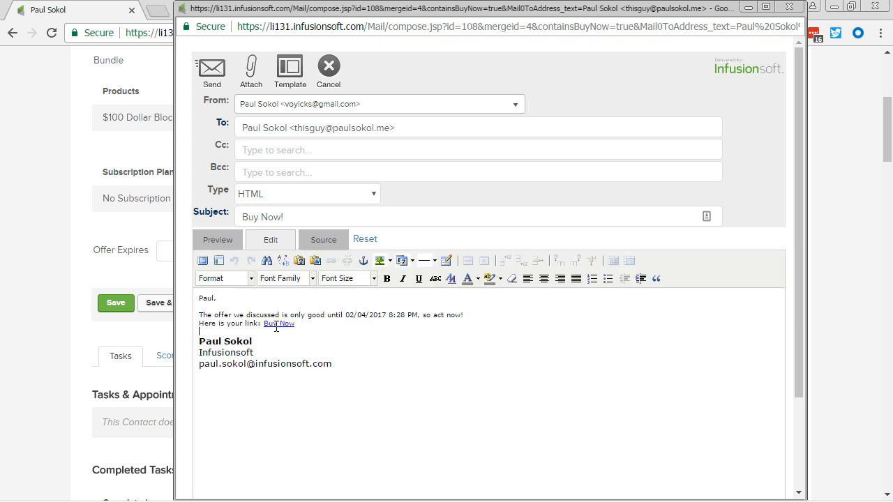
left_click(278, 324)
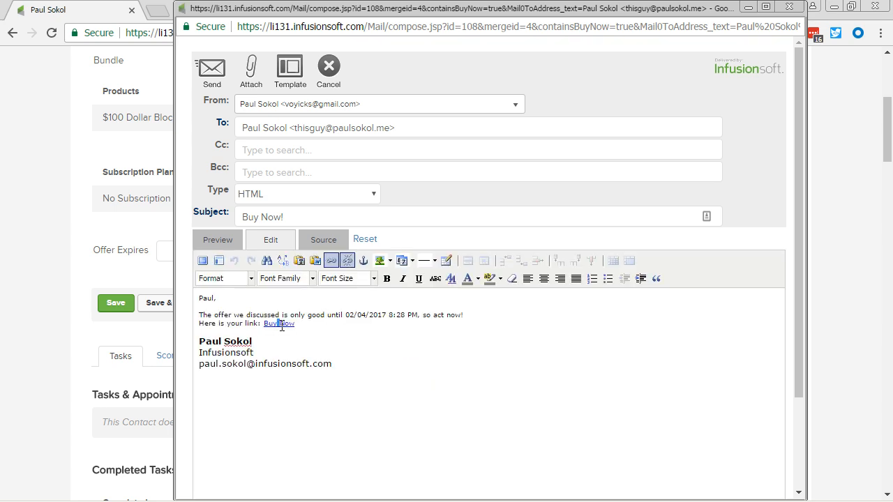
left_click(331, 261)
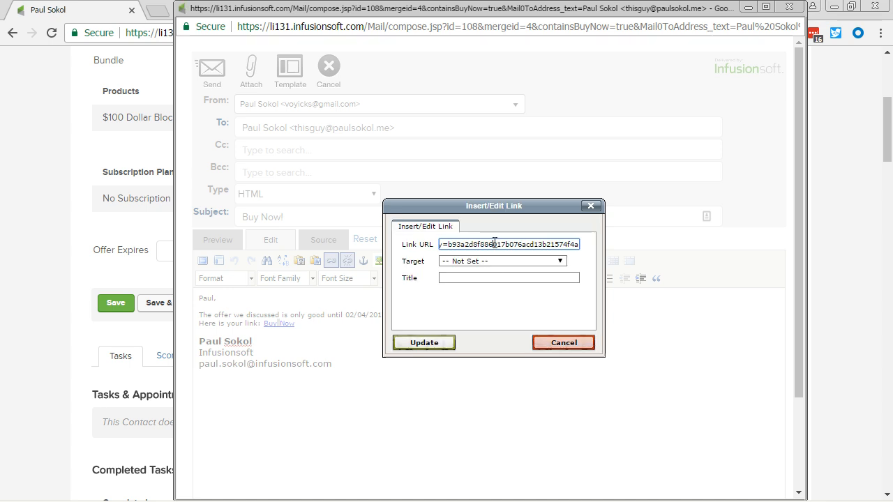
triple_click(494, 243)
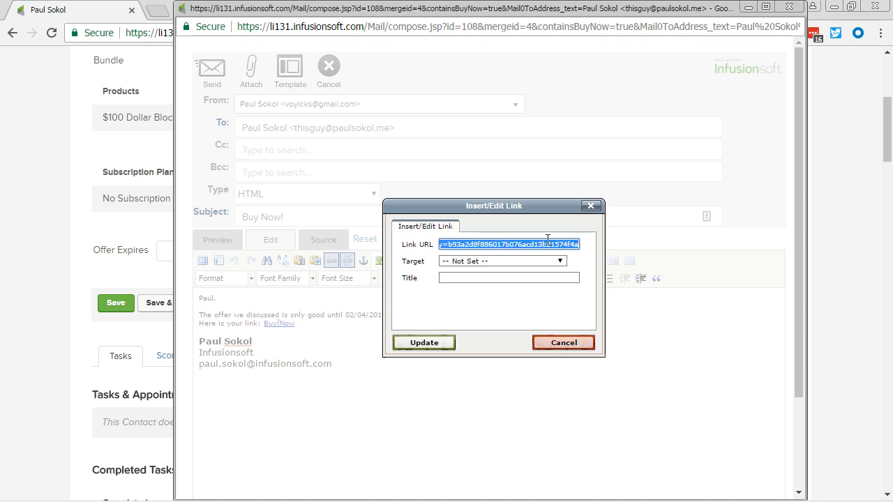
left_click(590, 206)
left_click(789, 6)
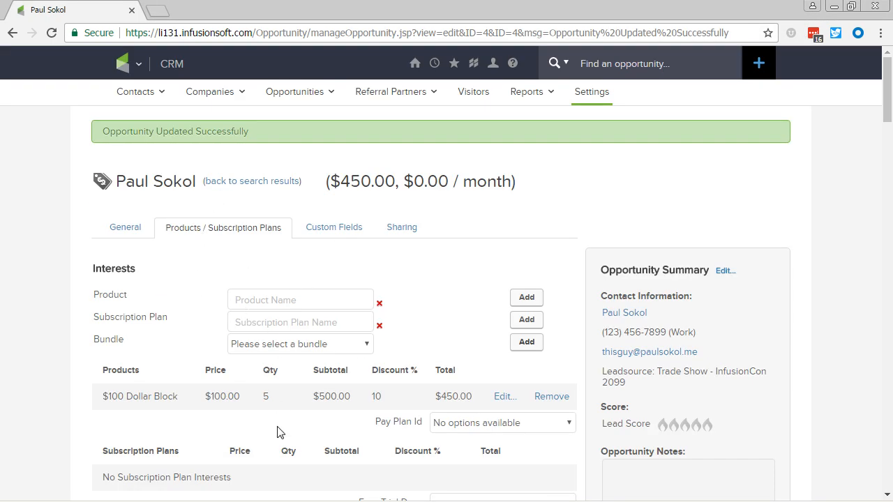
Open the copied Buy Now link in a new browser tab, compare its shopping cart with the opportunity's product interests, and close it.
scroll(279, 431, "down", 1)
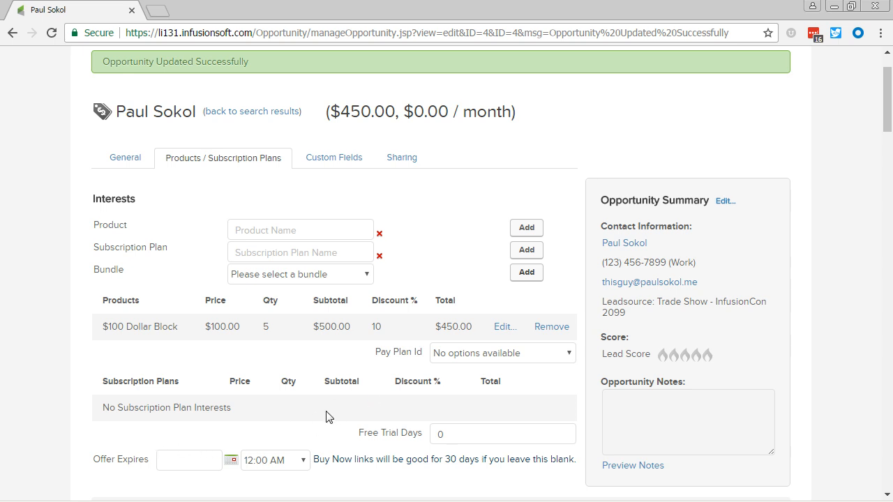
key("ctrl+t")
key("ctrl+v")
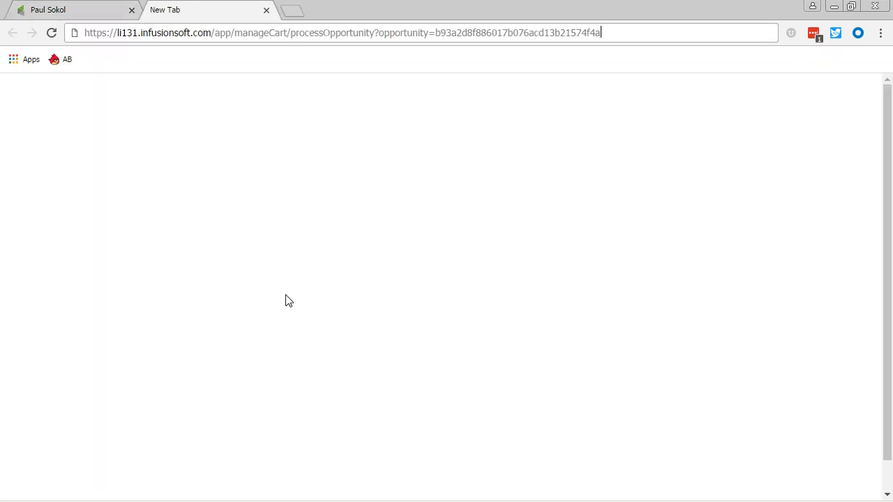
key("Return")
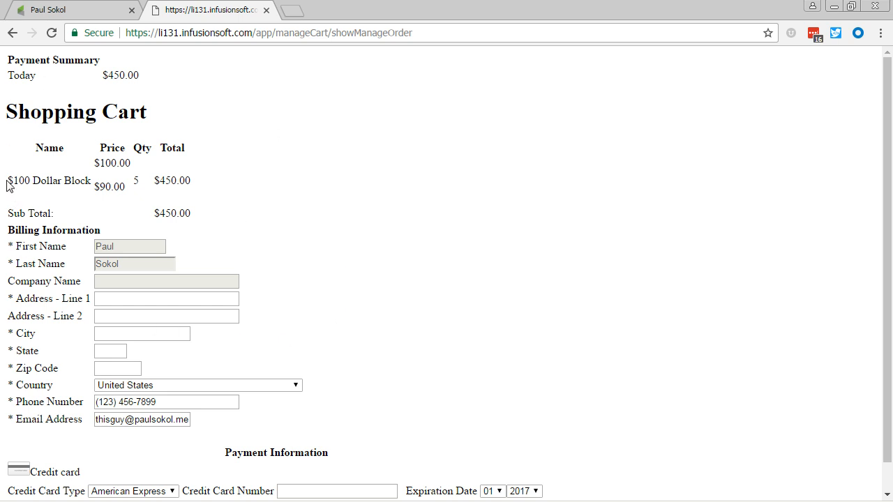
left_click_drag(10, 189, 235, 219)
left_click(213, 220)
left_click(78, 12)
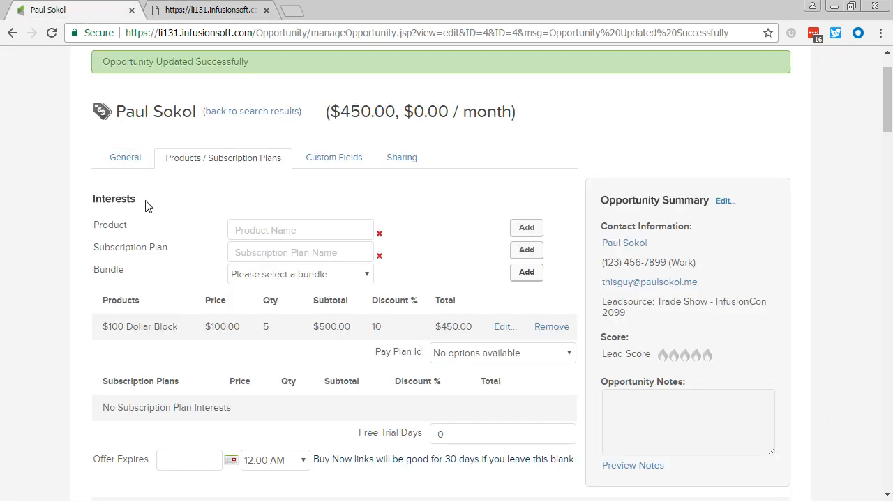
left_click(255, 11)
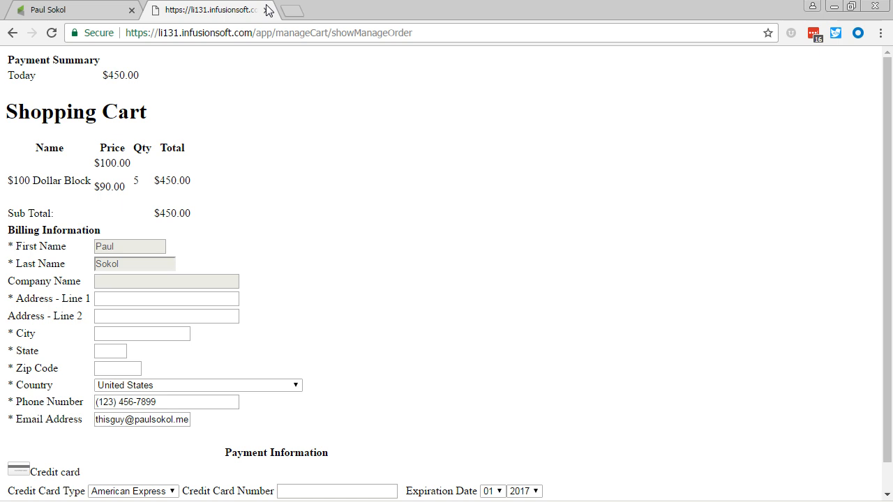
left_click(266, 11)
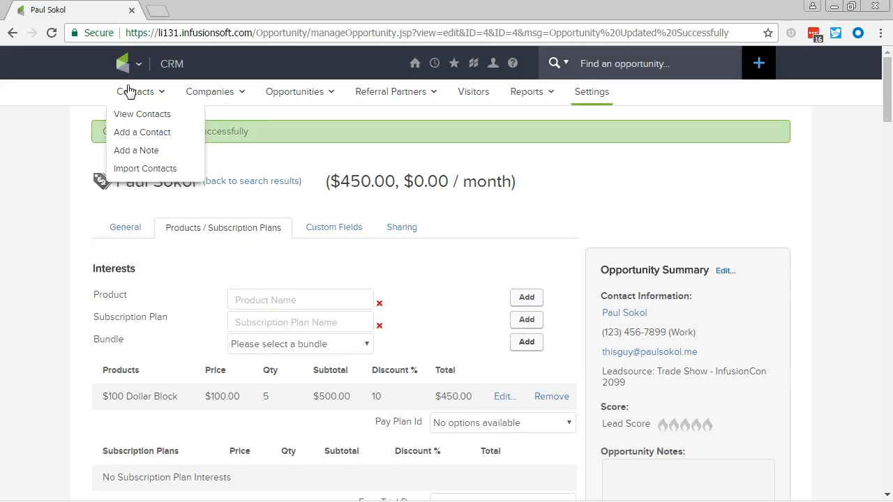
Open the Opportunity Defaults of the CRM settings in a separate browser tab and find the Buy Now options.
mouse_move(124, 67)
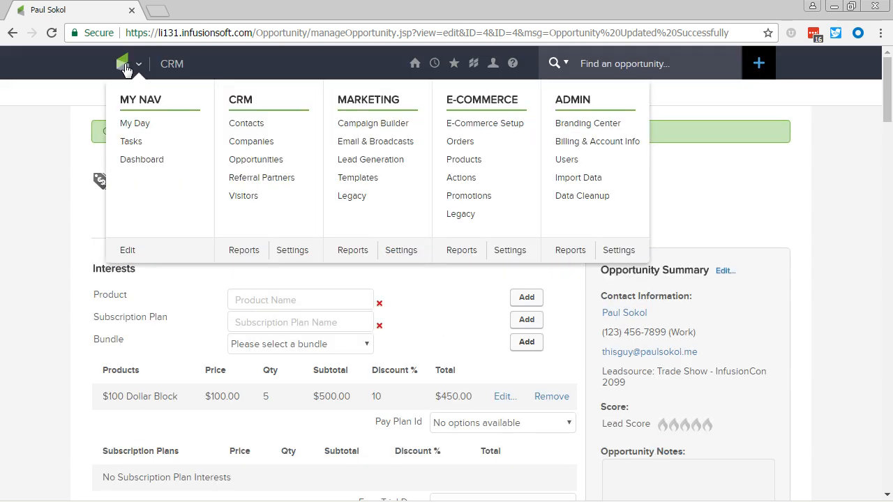
middle_click(293, 252)
left_click(200, 9)
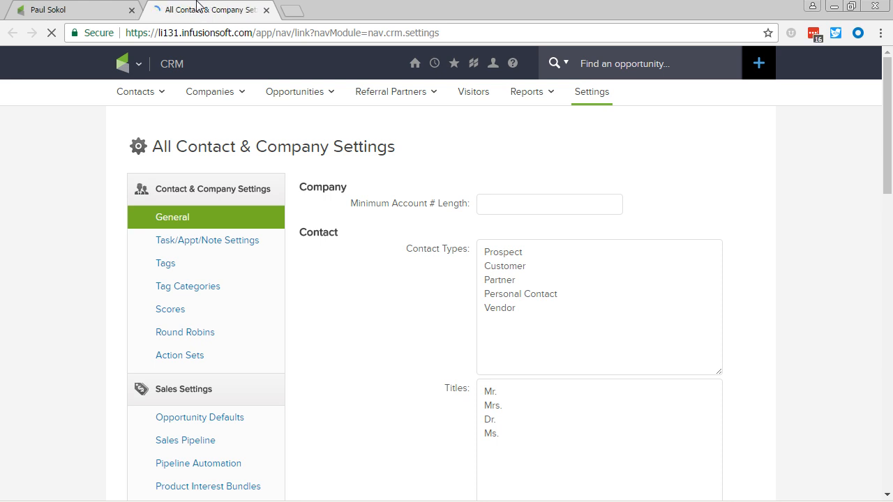
left_click(231, 424)
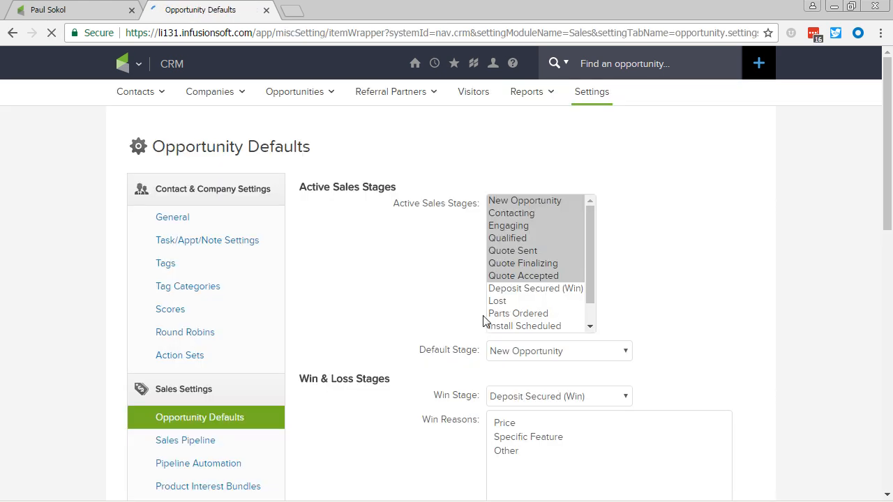
scroll(504, 328, "down", 10)
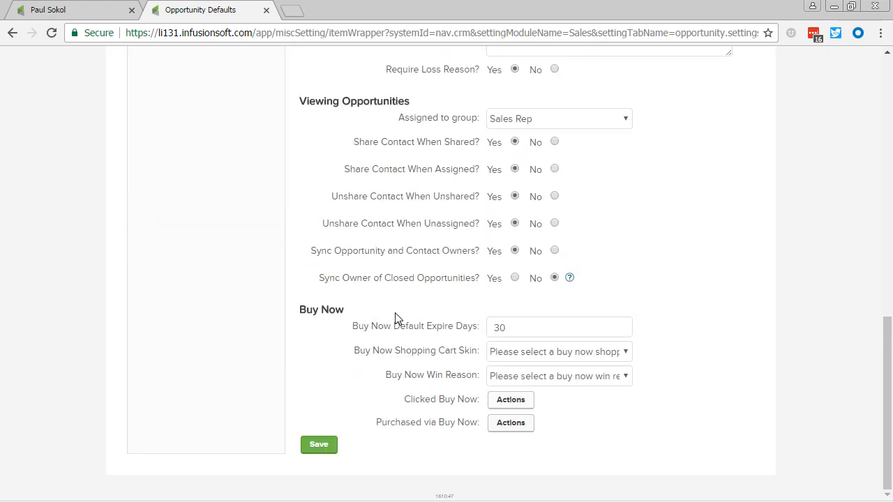
Inspect the Clicked Buy Now and Purchased via Buy Now triggers, view the Clicked Buy Now action set, and close the settings.
left_click_drag(394, 403, 551, 404)
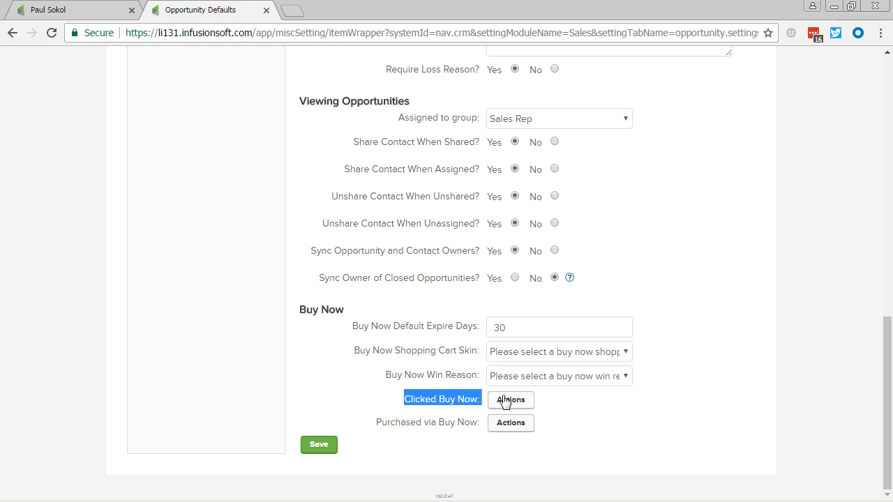
left_click_drag(370, 422, 453, 426)
left_click(457, 399)
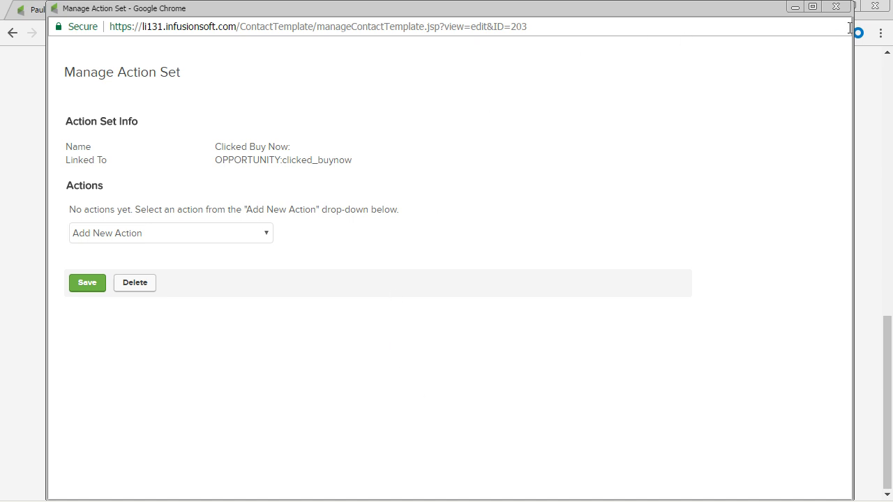
left_click(835, 7)
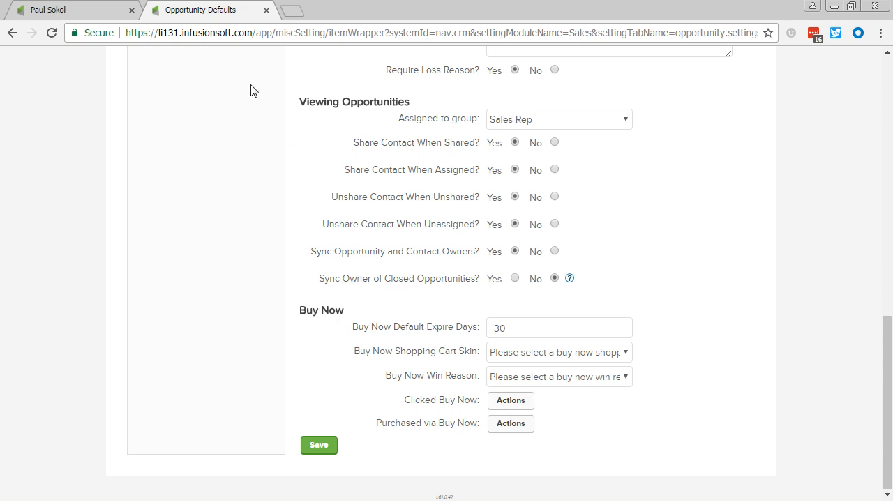
left_click(266, 10)
Show the Quick Date Keys help for the next follow-up date in the opportunity's general details.
left_click(130, 230)
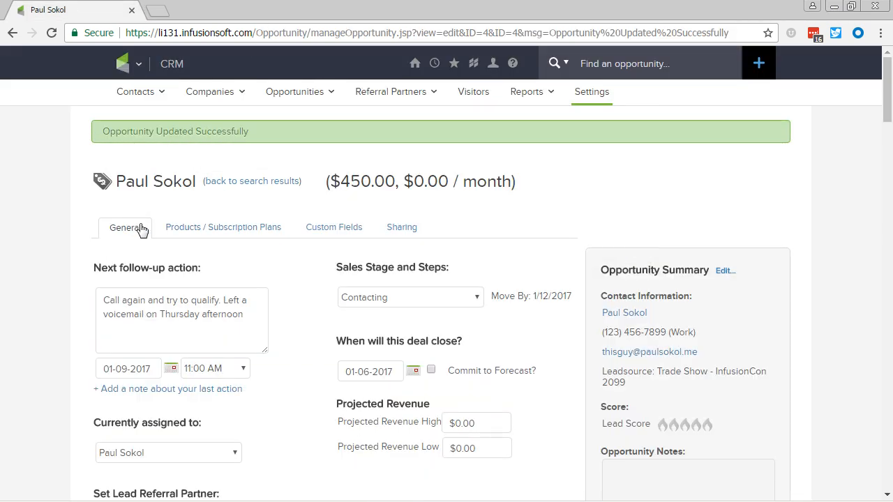
left_click(156, 369)
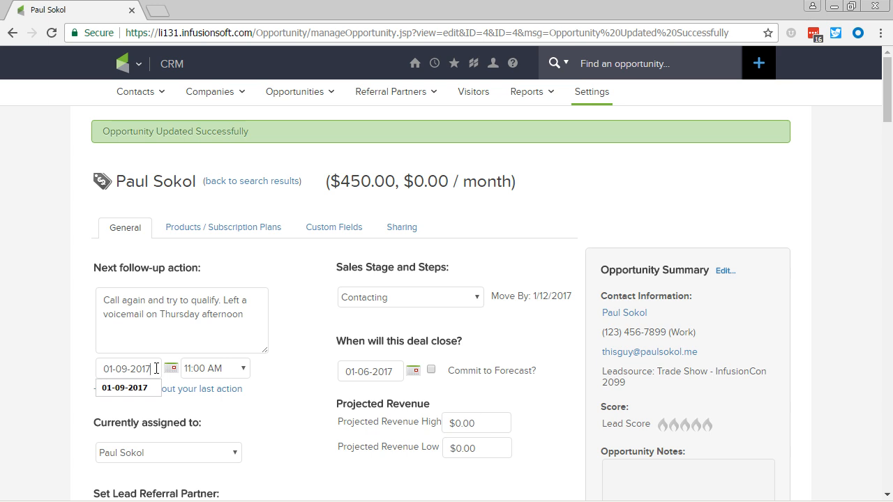
key("question")
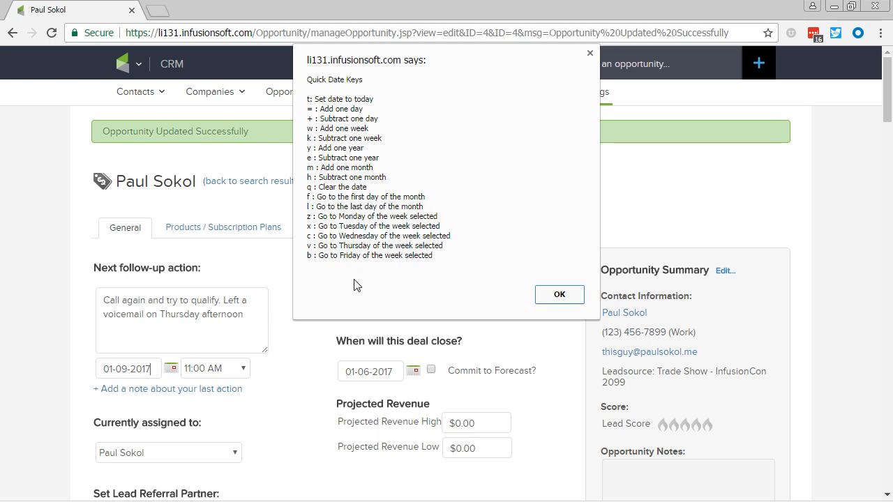
key("alt+Tab")
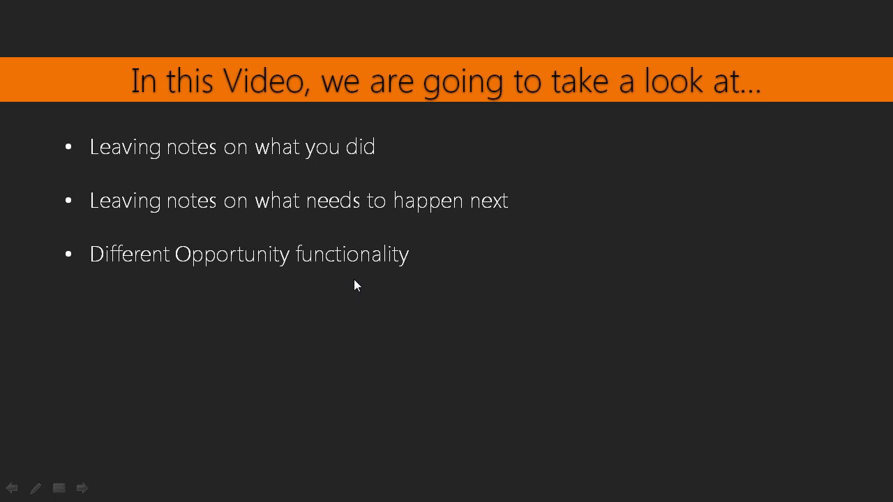
key("Right")
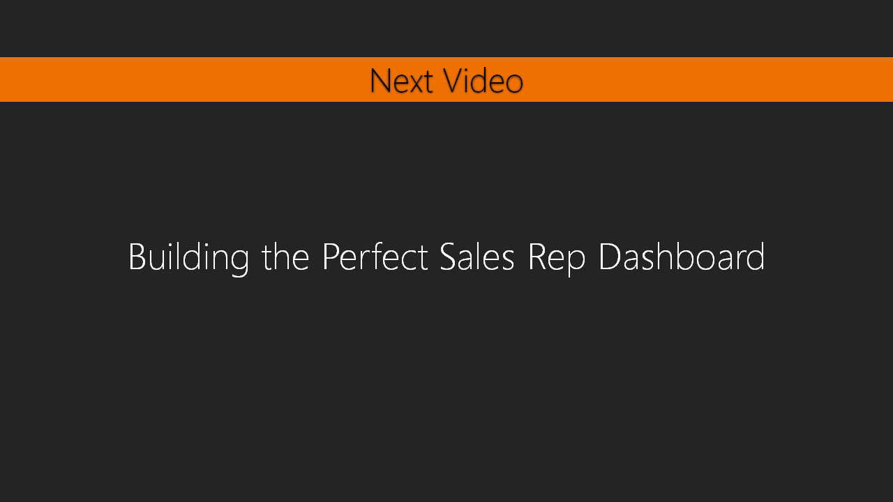
key("alt+Tab")
key("alt+Tab")
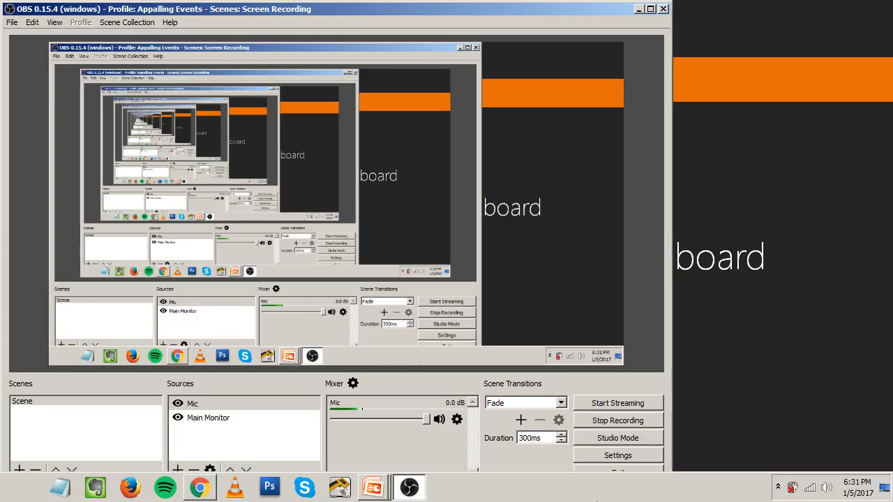